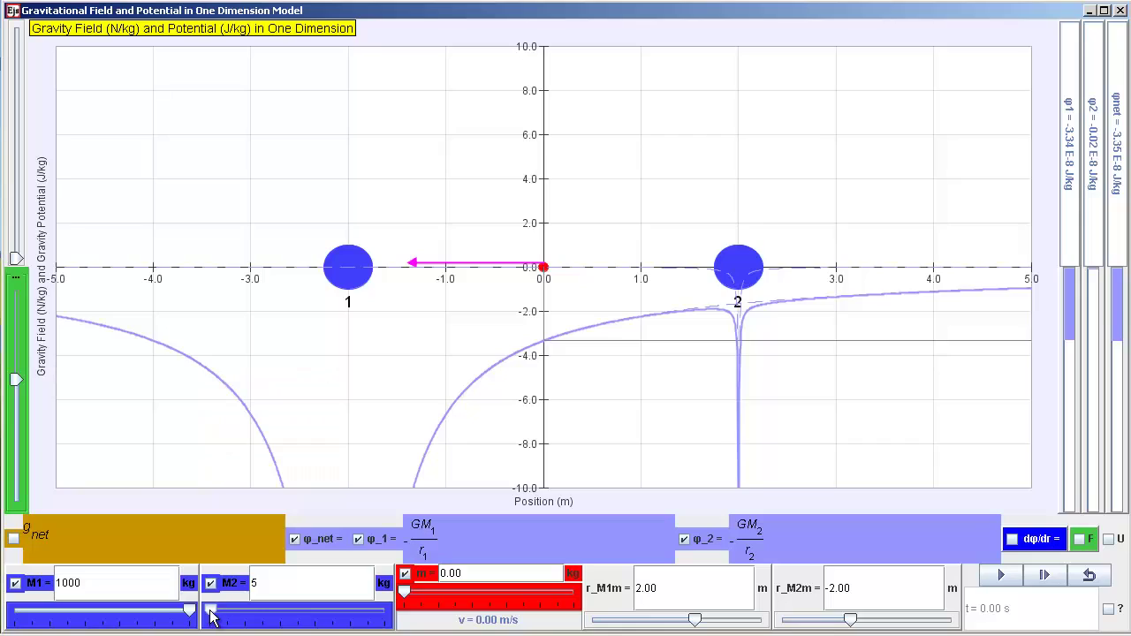
Step: Set M2 to 1000 kg, place the test mass beside mass 2, and start the simulation
{"action": "left_click_drag", "start_coordinate": [382, 611], "coordinate": [414, 622]}
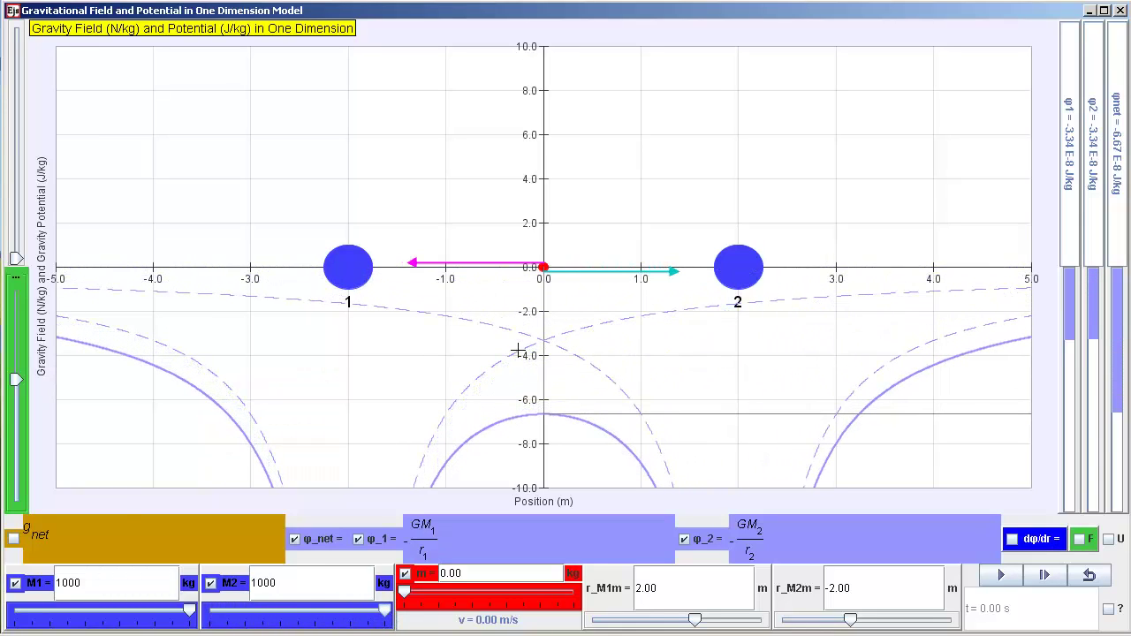
{"action": "left_click_drag", "start_coordinate": [548, 276], "coordinate": [976, 284]}
{"action": "left_click", "coordinate": [1007, 579]}
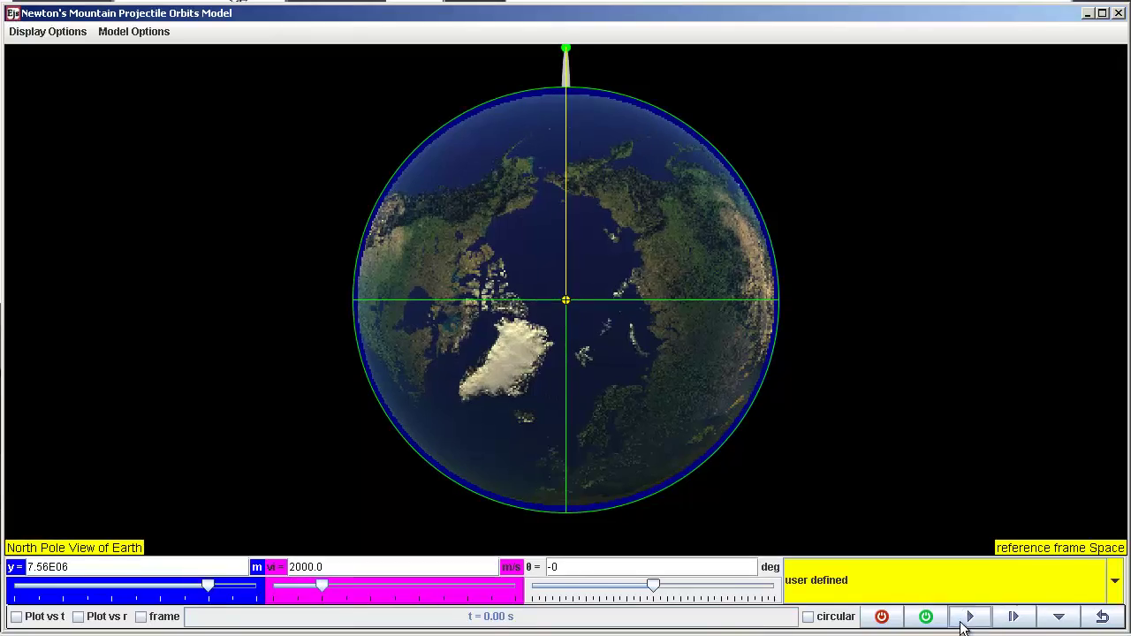
Step: Raise vi and launch the projectile at increasing speeds up to 6000 m/s, resetting after each shot
{"action": "left_click_drag", "start_coordinate": [321, 586], "coordinate": [371, 586]}
{"action": "left_click", "coordinate": [971, 617]}
{"action": "left_click", "coordinate": [1103, 617]}
{"action": "left_click", "coordinate": [970, 617]}
{"action": "left_click", "coordinate": [1103, 617]}
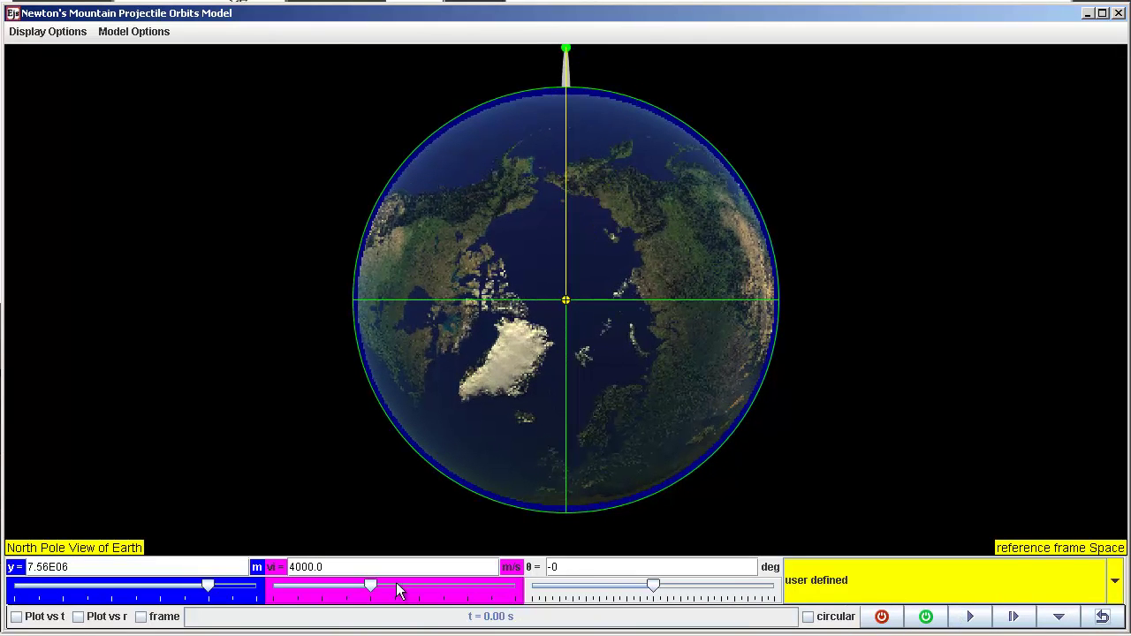
{"action": "left_click", "coordinate": [970, 617]}
{"action": "left_click", "coordinate": [1103, 617]}
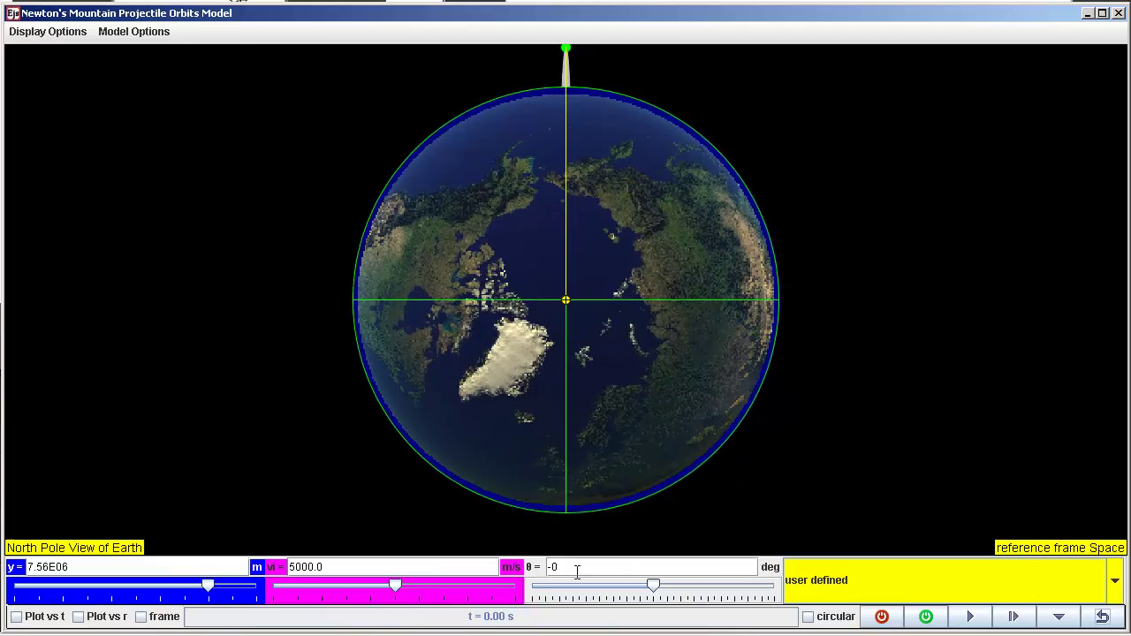
{"action": "left_click", "coordinate": [971, 617]}
{"action": "left_click", "coordinate": [1103, 617]}
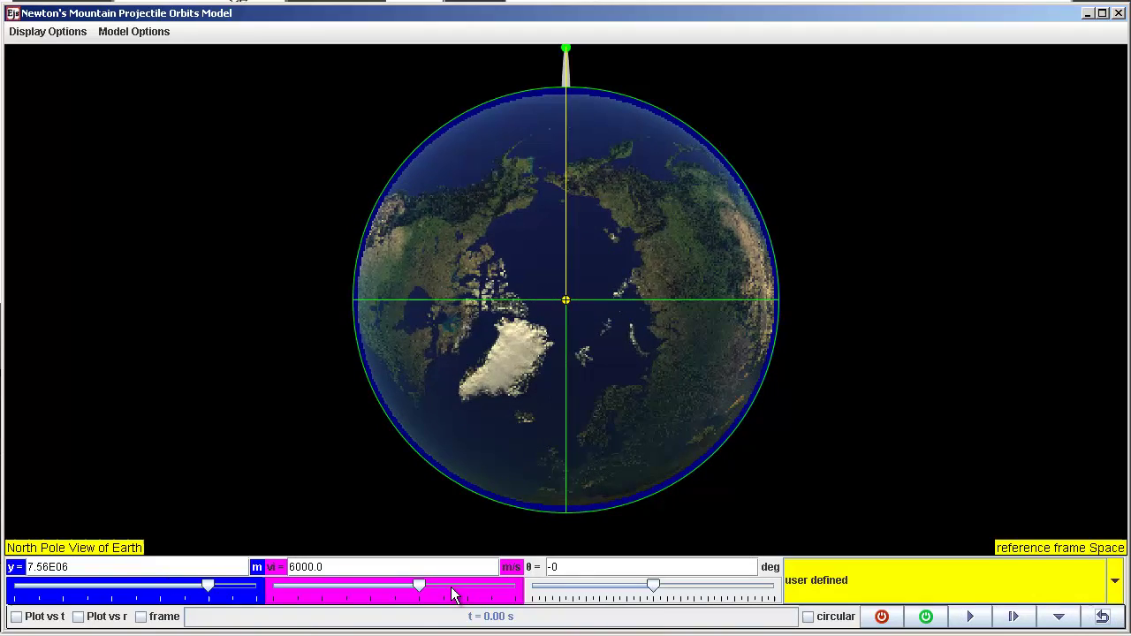
Step: Launch the projectile from 7000 m/s upward, resetting between shots, ending at 10000 m/s
{"action": "left_click", "coordinate": [455, 587]}
{"action": "left_click", "coordinate": [970, 617]}
{"action": "left_click", "coordinate": [1104, 617]}
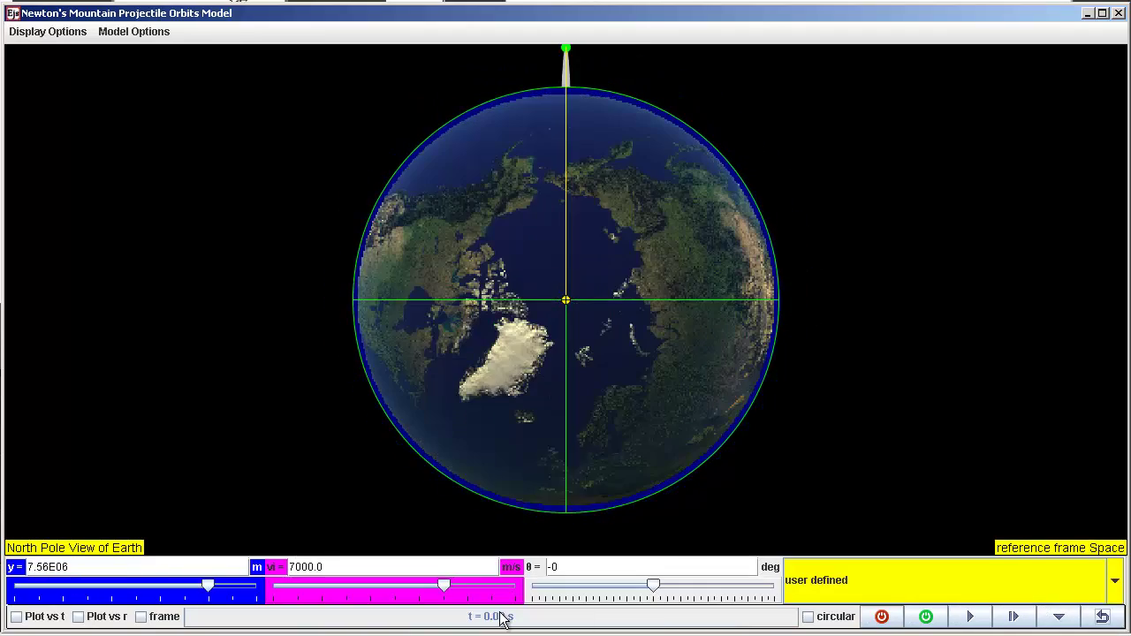
{"action": "left_click", "coordinate": [971, 617]}
{"action": "left_click", "coordinate": [1103, 617]}
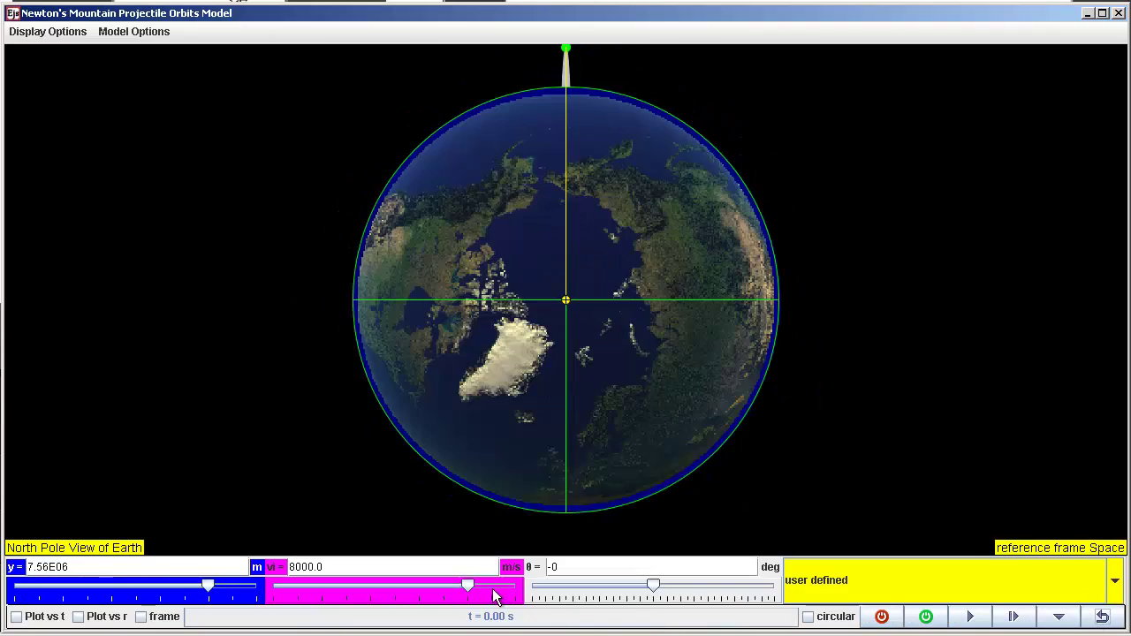
{"action": "left_click", "coordinate": [970, 617]}
{"action": "left_click", "coordinate": [1104, 617]}
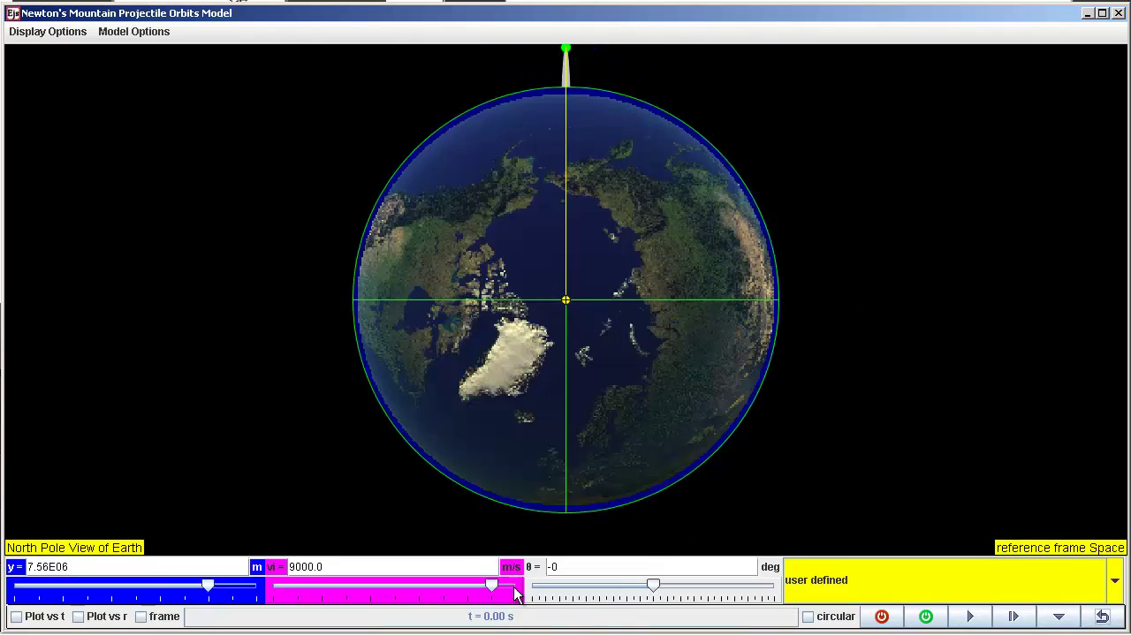
{"action": "left_click", "coordinate": [966, 619]}
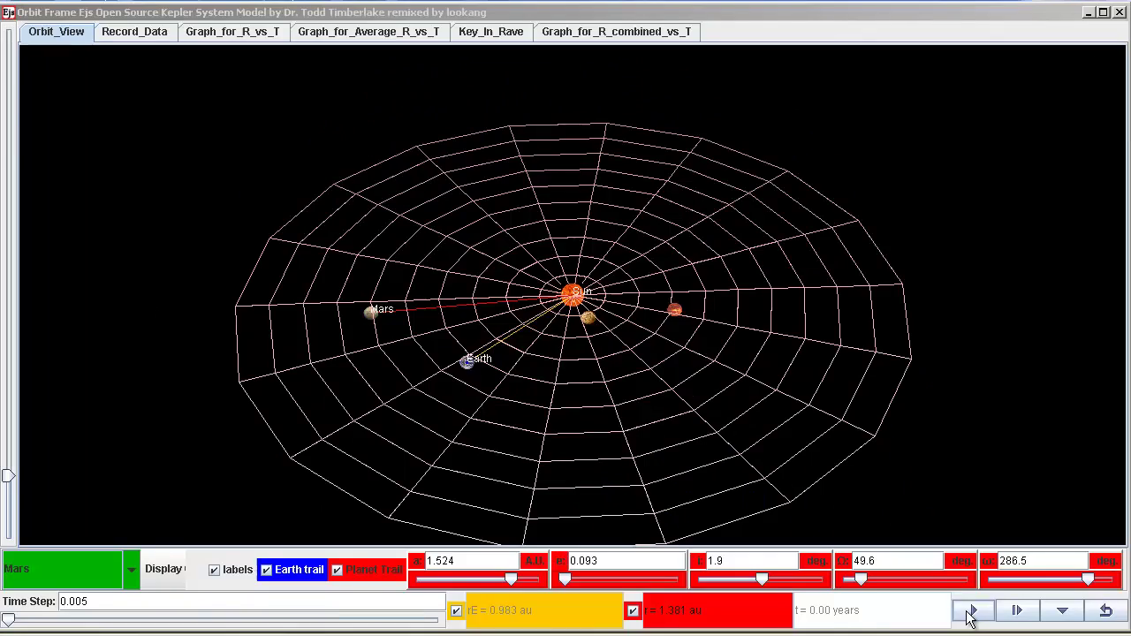
Step: Run Mars's orbit in a tilted view, stop at 1.87 years, and record T=1.870, R=1.524
{"action": "left_click", "coordinate": [973, 612]}
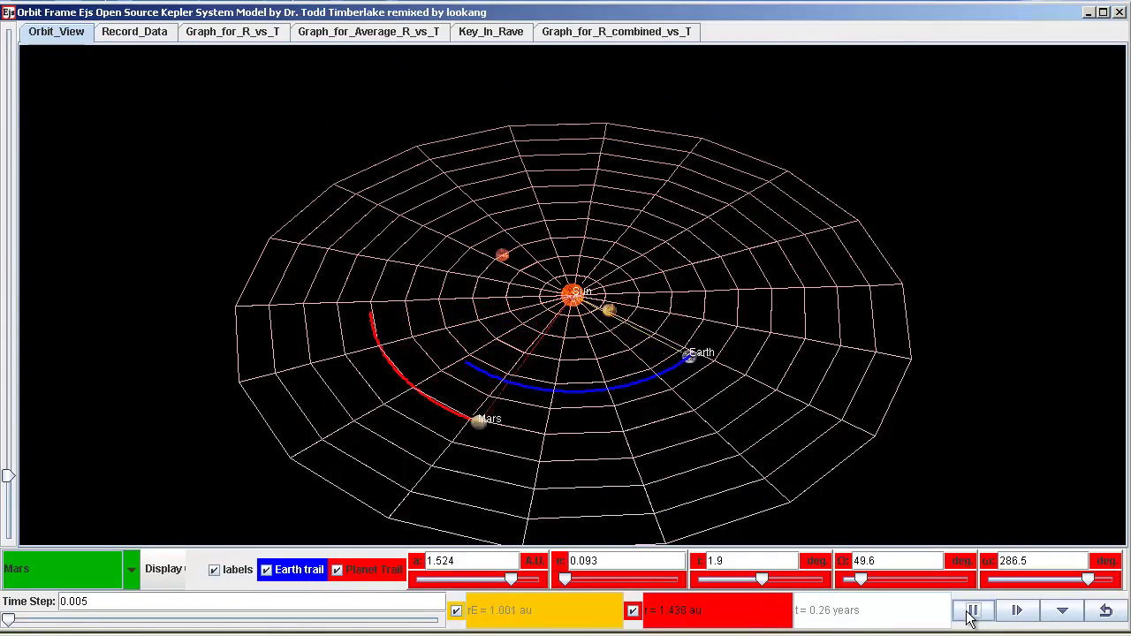
{"action": "left_click_drag", "start_coordinate": [899, 457], "coordinate": [725, 422]}
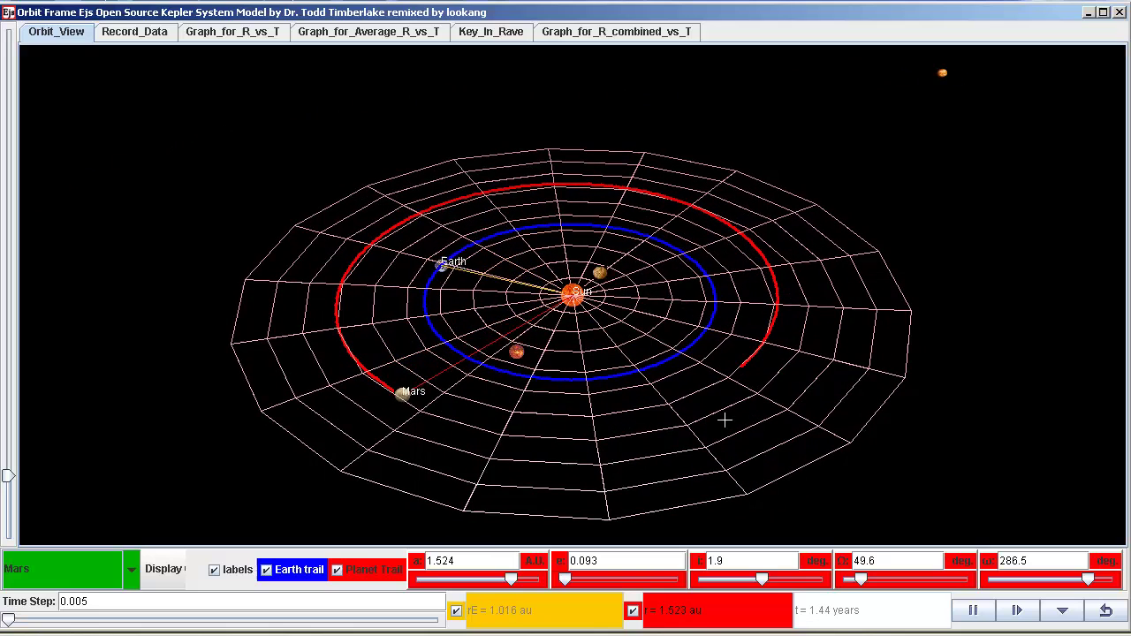
{"action": "left_click", "coordinate": [973, 618]}
{"action": "left_click", "coordinate": [1015, 615]}
{"action": "left_click", "coordinate": [1015, 615]}
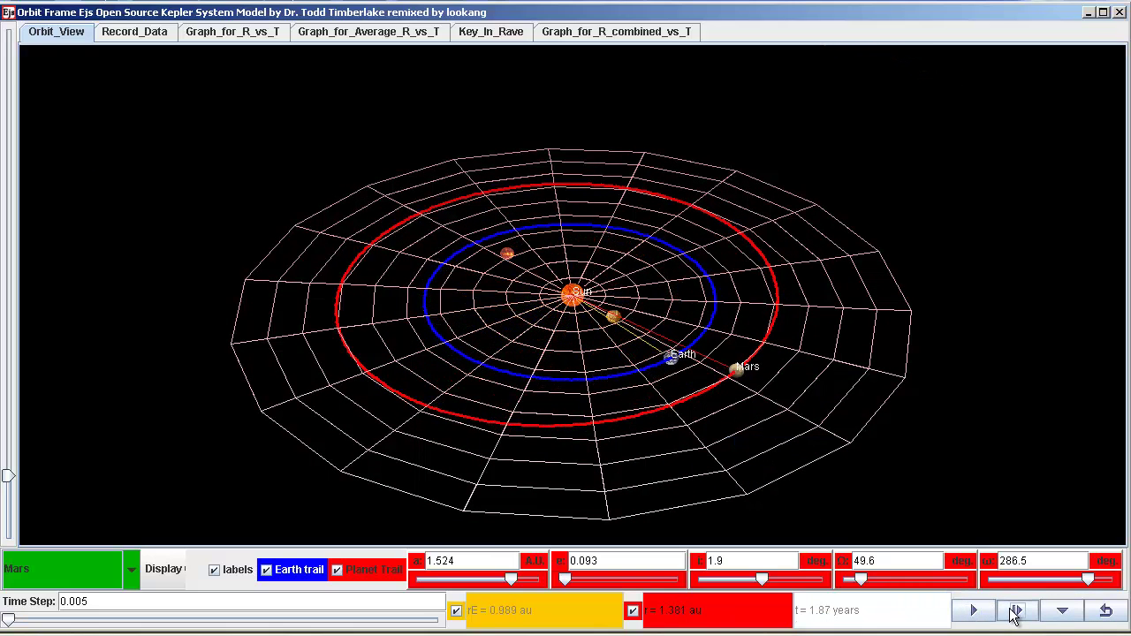
{"action": "left_click", "coordinate": [144, 35]}
{"action": "left_click", "coordinate": [528, 536]}
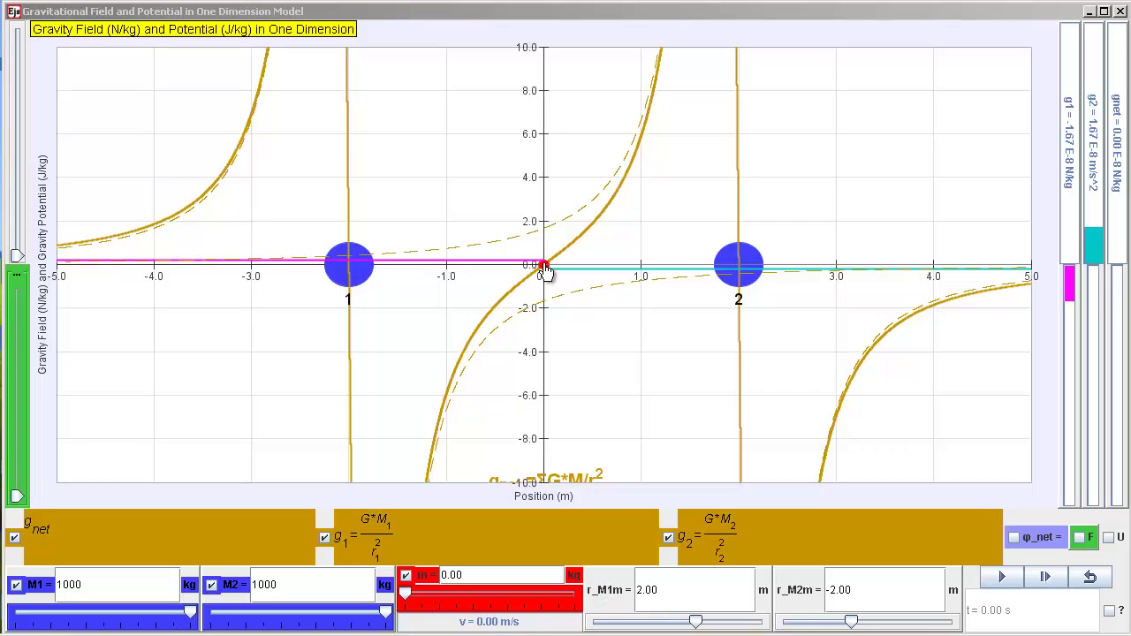
Step: Reposition the test mass and mass 2, leaving the test mass near x = 4.35 m
{"action": "left_click_drag", "start_coordinate": [545, 271], "coordinate": [643, 267]}
{"action": "left_click_drag", "start_coordinate": [744, 276], "coordinate": [716, 274]}
{"action": "left_click_drag", "start_coordinate": [643, 266], "coordinate": [78, 280]}
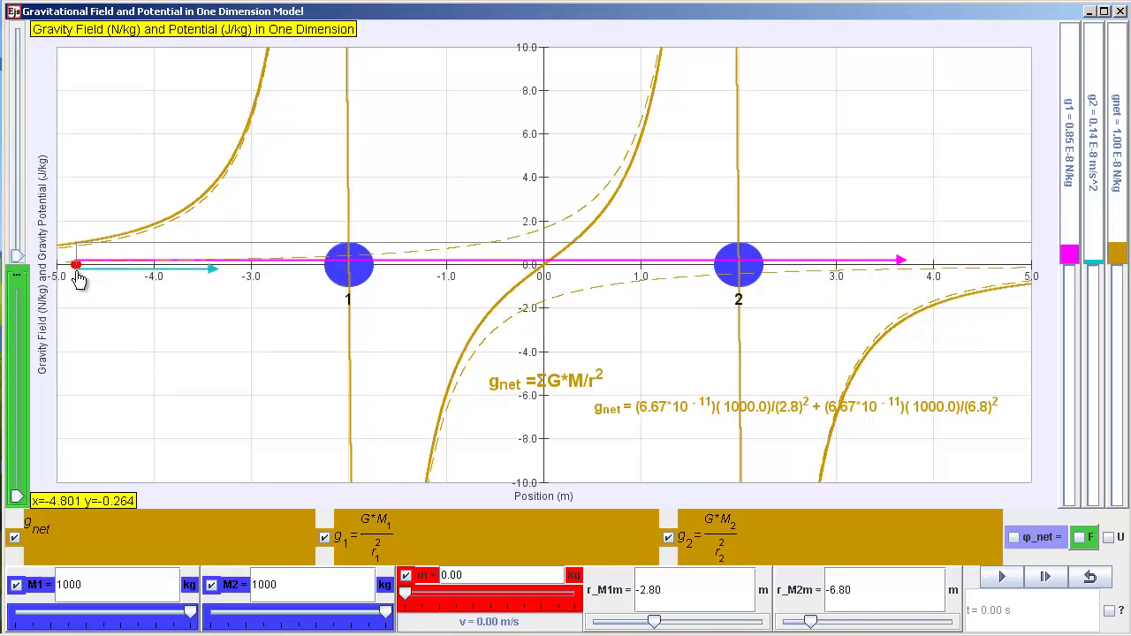
Step: Shorten the field arrows, nudge the test mass near x = −4.5, and slide mass 1 toward mass 2
{"action": "left_click_drag", "start_coordinate": [16, 499], "coordinate": [19, 445]}
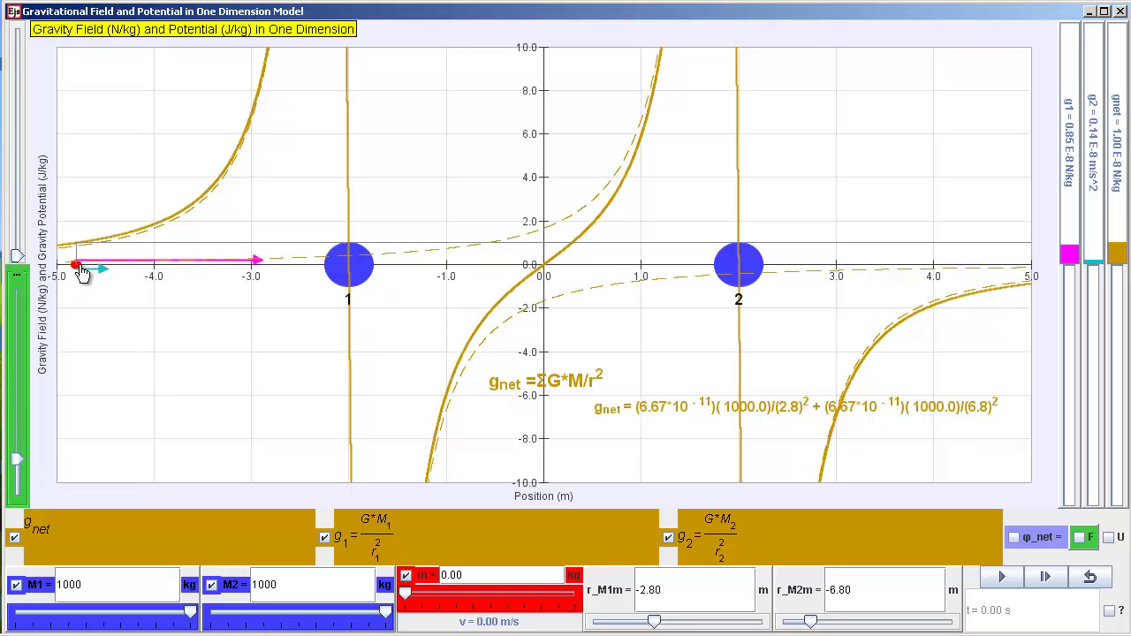
{"action": "left_click_drag", "start_coordinate": [80, 273], "coordinate": [105, 273]}
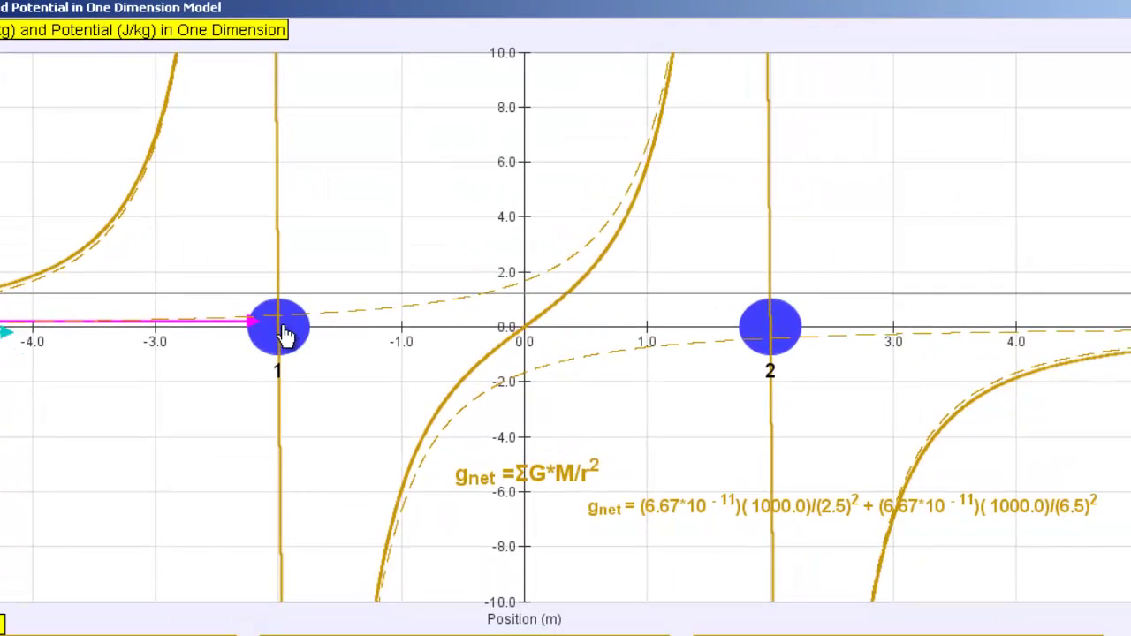
{"action": "left_click_drag", "start_coordinate": [285, 334], "coordinate": [775, 335]}
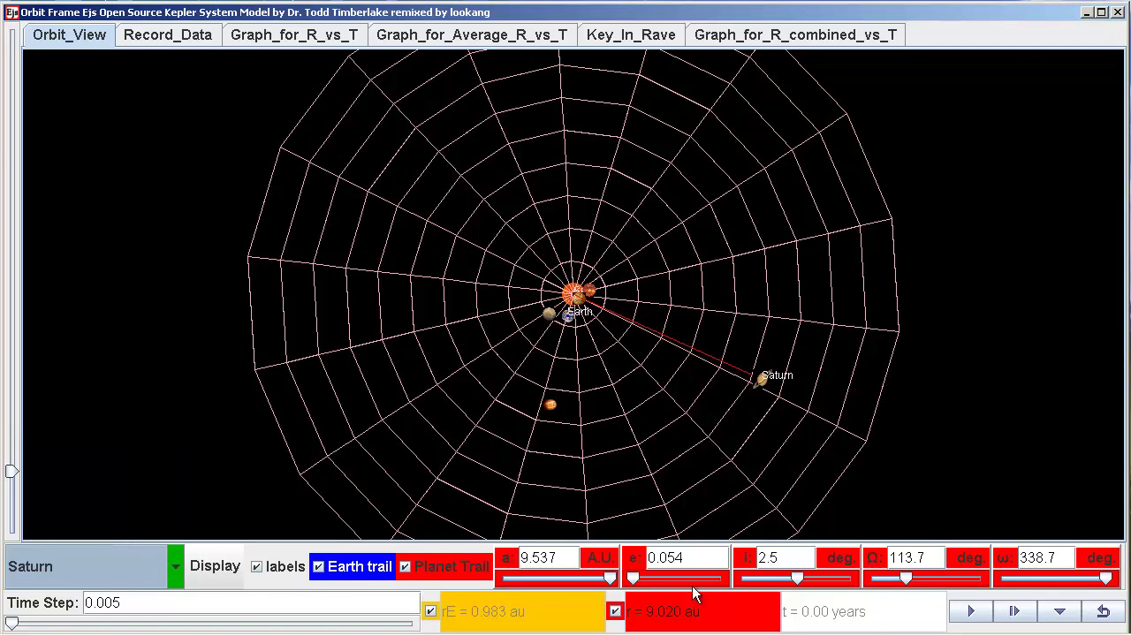
Step: Run Saturn's orbit in a rotated 3D view with the time step raised to 0.100
{"action": "left_click", "coordinate": [971, 612]}
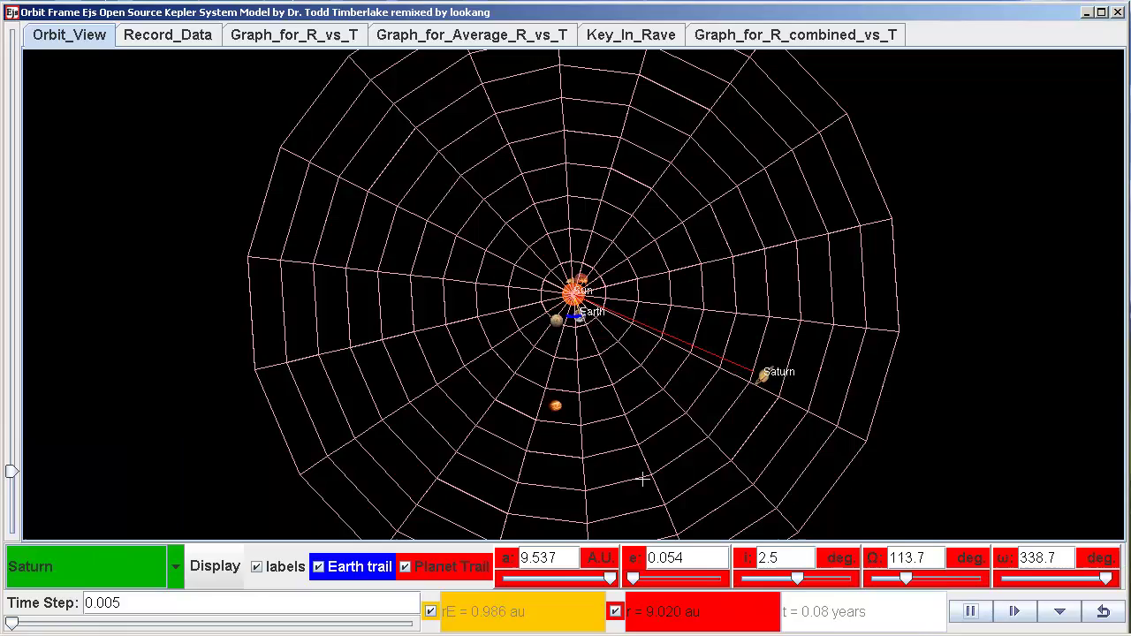
{"action": "left_click_drag", "start_coordinate": [607, 510], "coordinate": [580, 409]}
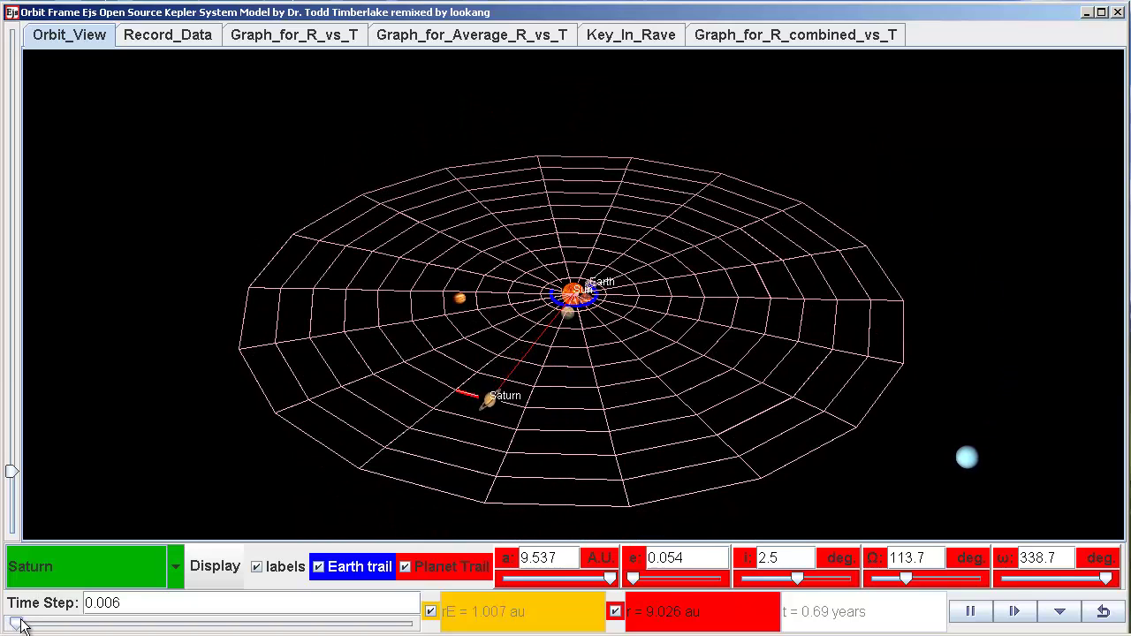
{"action": "left_click_drag", "start_coordinate": [22, 626], "coordinate": [415, 626]}
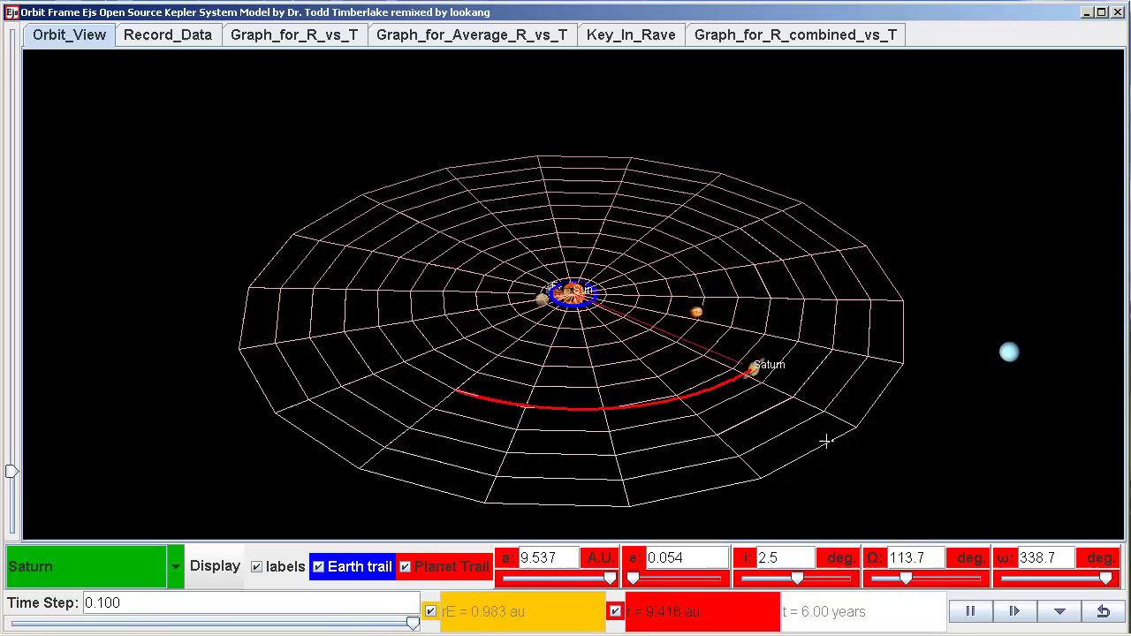
{"action": "left_click_drag", "start_coordinate": [827, 441], "coordinate": [793, 405]}
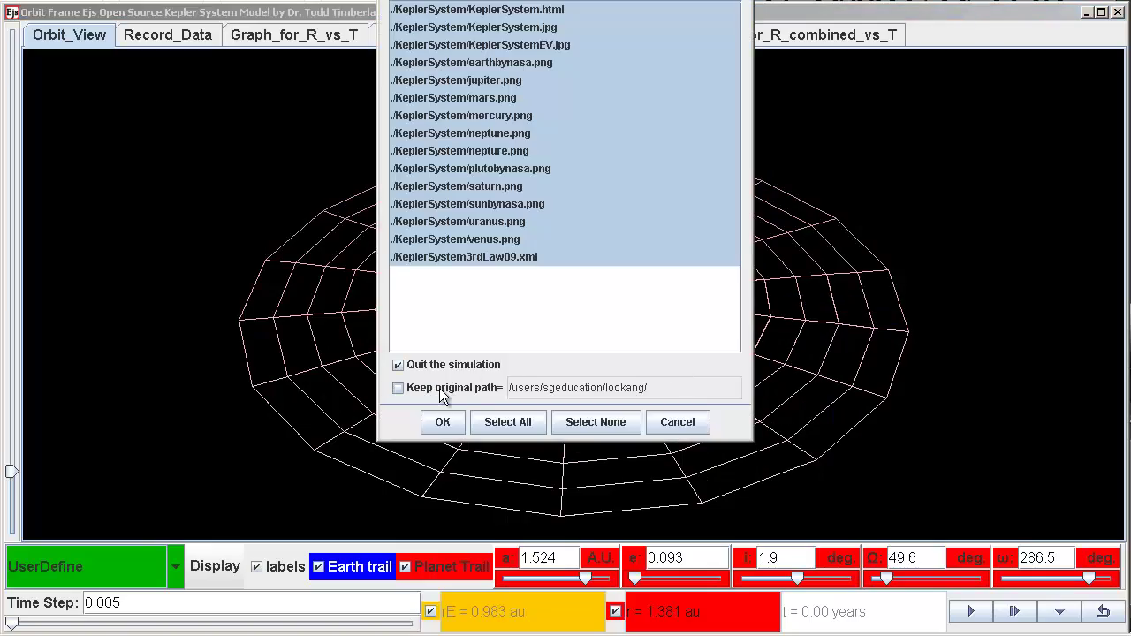
Step: Set panel3's Visible property to userDef==true and relaunch the Kepler simulation
{"action": "left_click", "coordinate": [442, 422]}
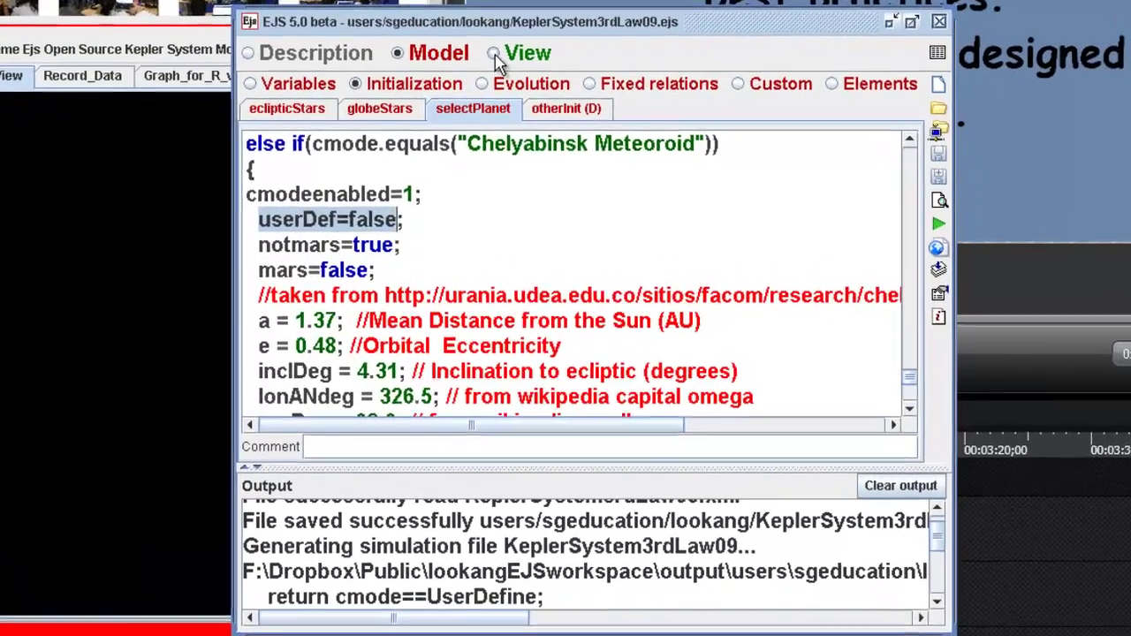
{"action": "left_click", "coordinate": [529, 45]}
{"action": "double_click", "coordinate": [379, 288]}
{"action": "key", "text": "ctrl+a"}
{"action": "type", "text": "userDef==false"}
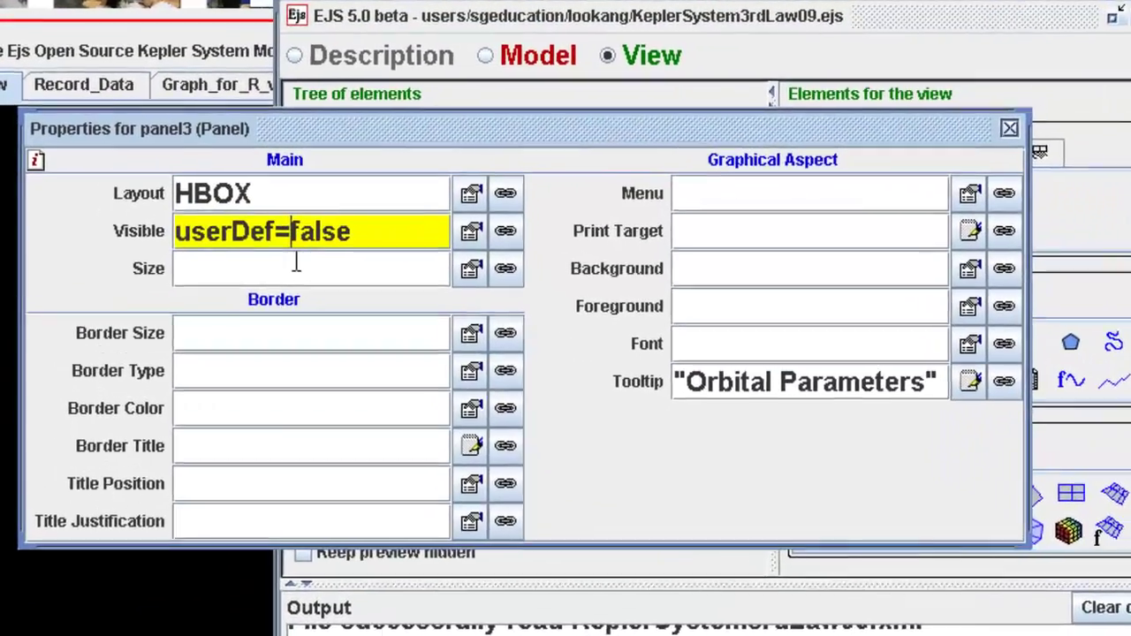
{"action": "type", "text": "true"}
{"action": "key", "text": "Delete"}
{"action": "key", "text": "Delete"}
{"action": "key", "text": "Delete"}
{"action": "key", "text": "Delete"}
{"action": "key", "text": "Delete"}
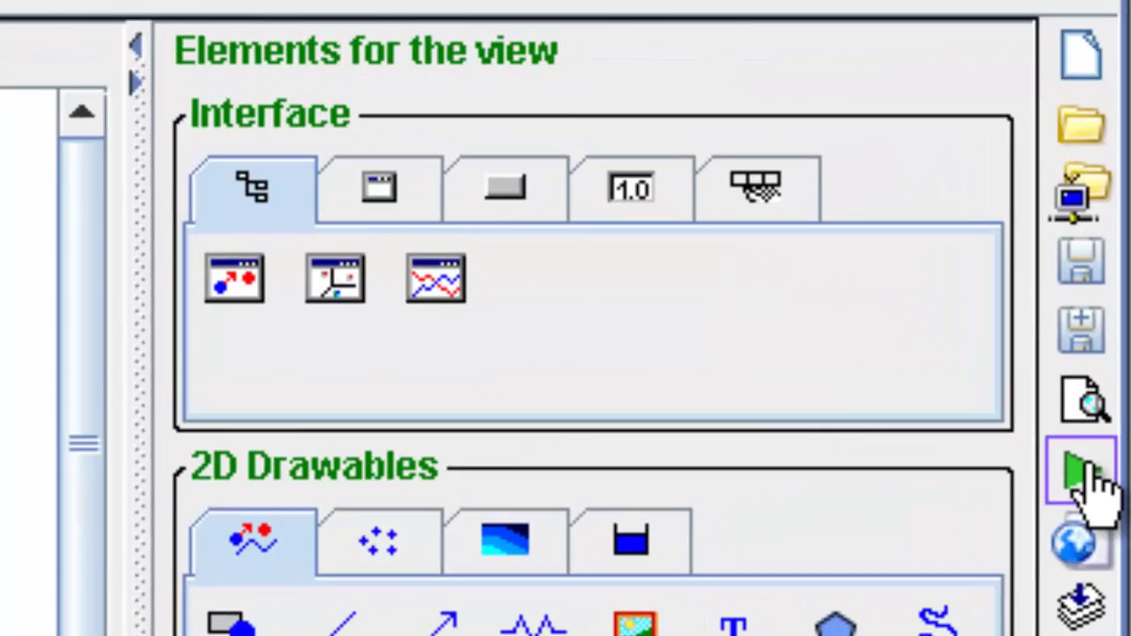
{"action": "left_click", "coordinate": [1104, 302]}
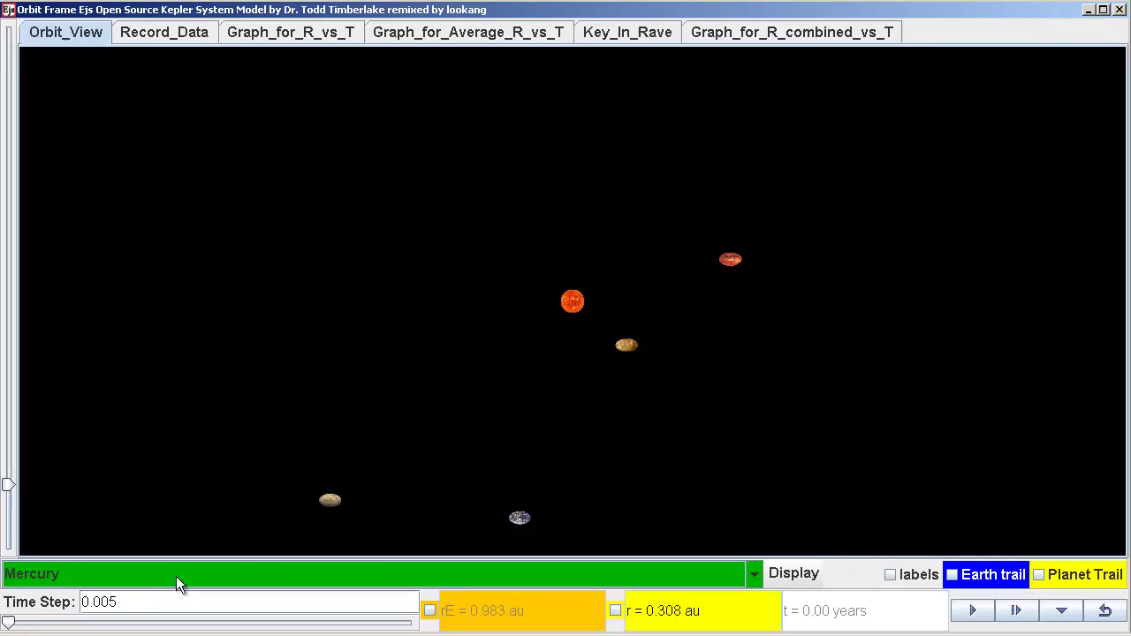